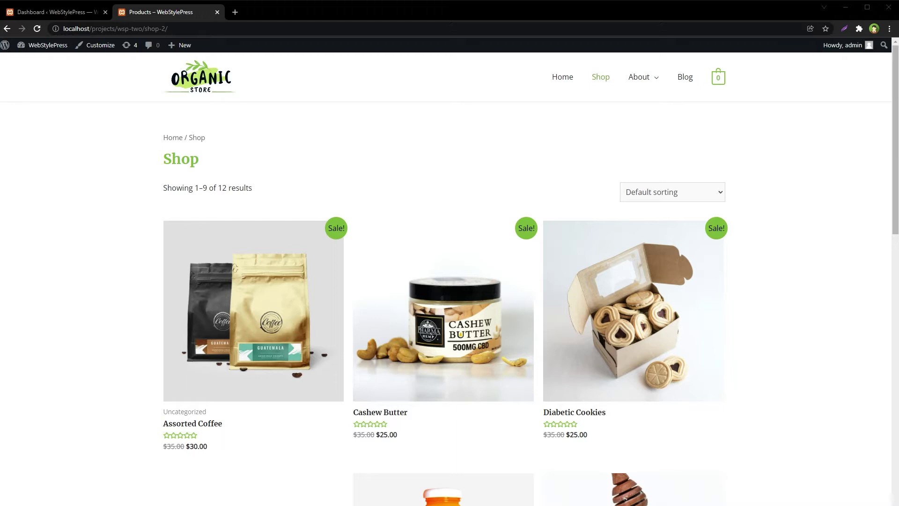
Step: Open the Fresh Organic Honey product page from the Shop listing
scroll(768, 314, "down", 6)
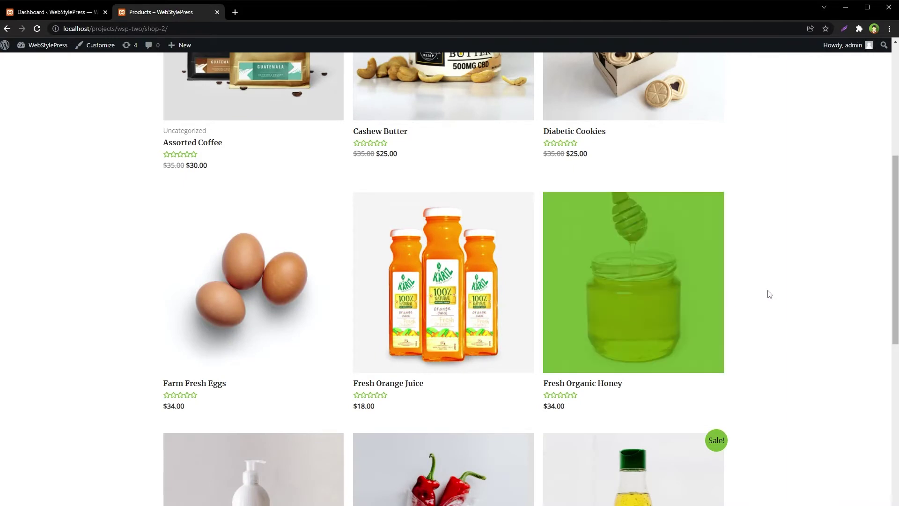
left_click(599, 283)
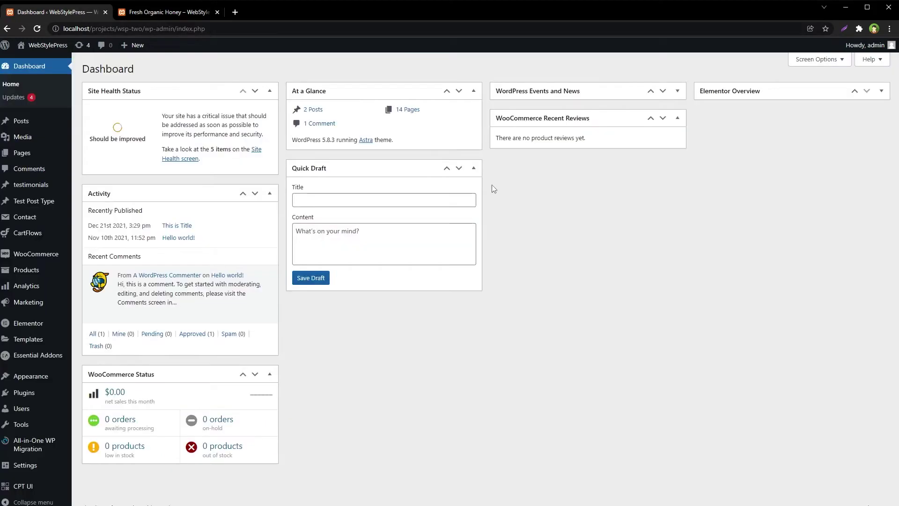
Step: In the admin dashboard, search the plugin directory for 'woo addon uploads'
left_click(70, 12)
mouse_move(40, 394)
left_click(94, 408)
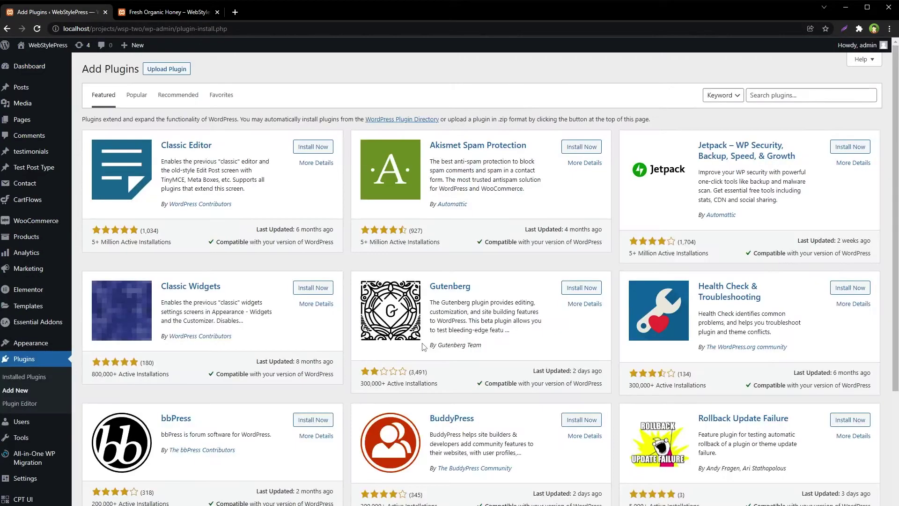
left_click(806, 95)
type("woo addon uploads")
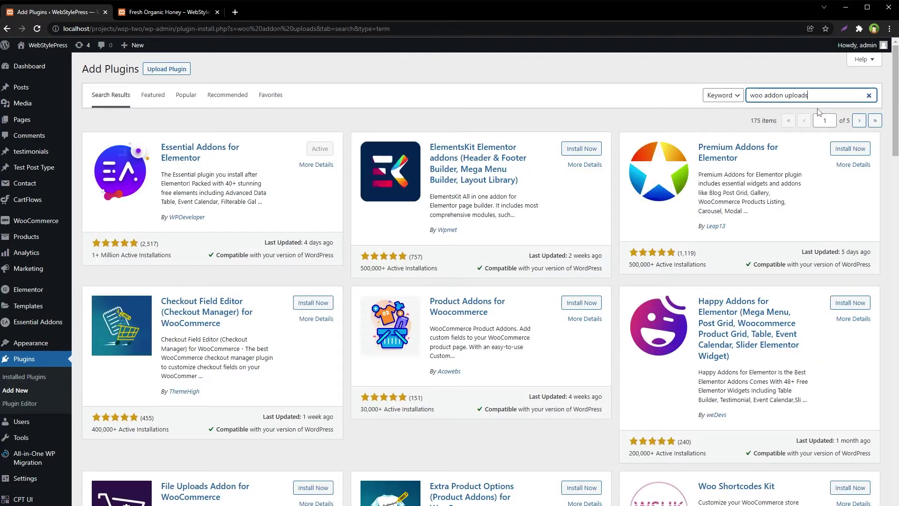
Step: Install and activate File Uploads Addon for WooCommerce, then open its Addon Upload Settings
scroll(217, 269, "down", 5)
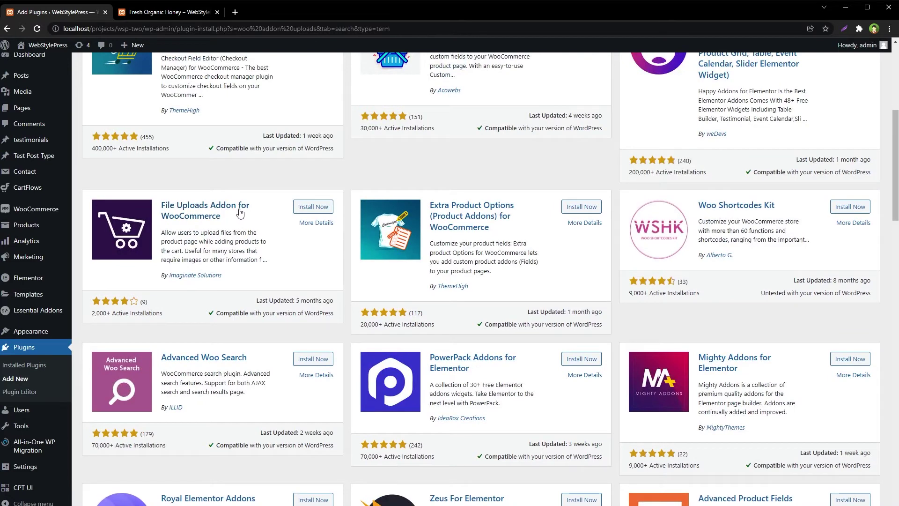
left_click(317, 209)
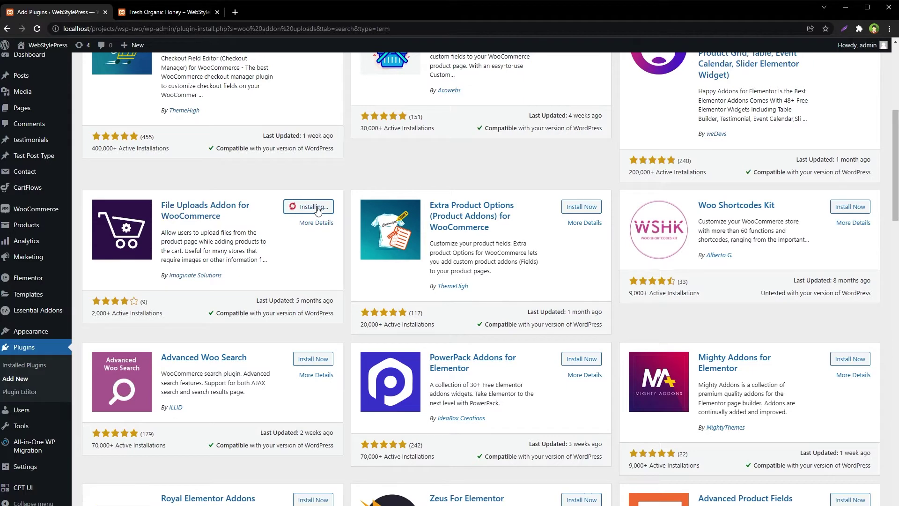
left_click(318, 210)
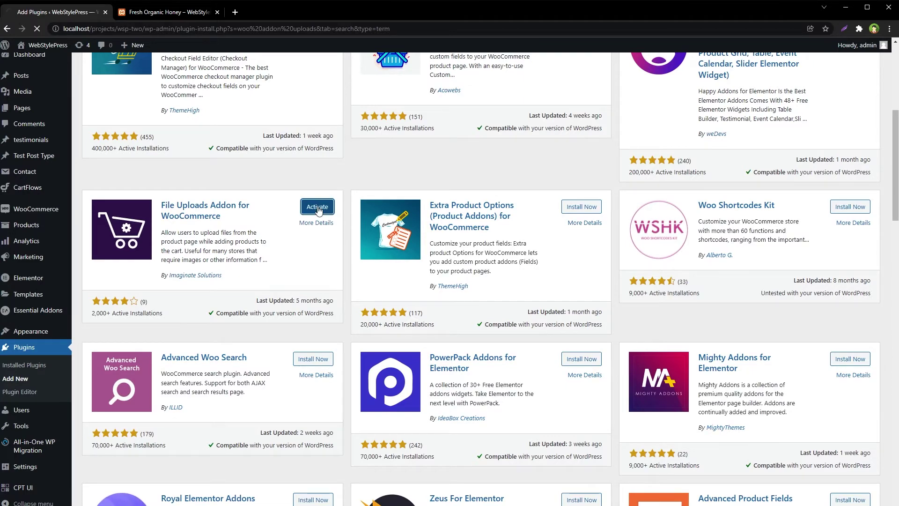
scroll(177, 341, "down", 3)
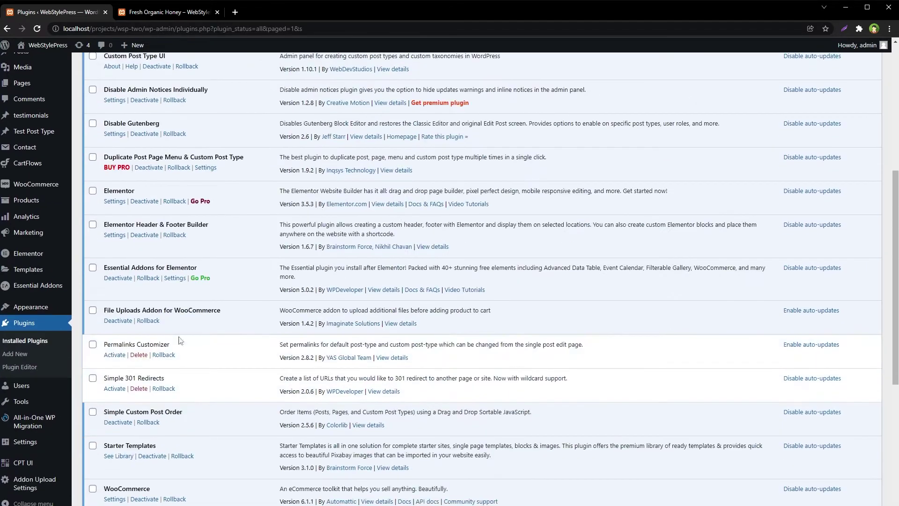
left_click(55, 486)
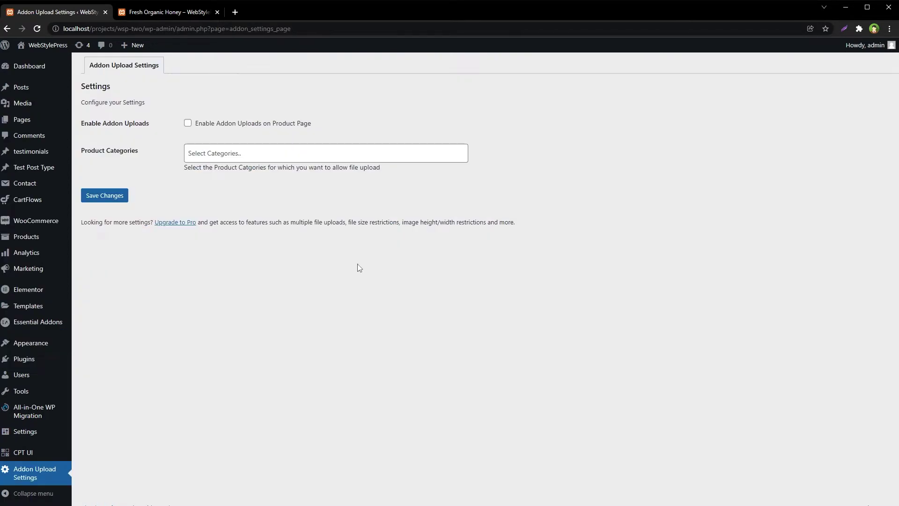
Step: Enable Addon Uploads on Product Page, save, and reload the honey product page
left_click(231, 128)
left_click(120, 199)
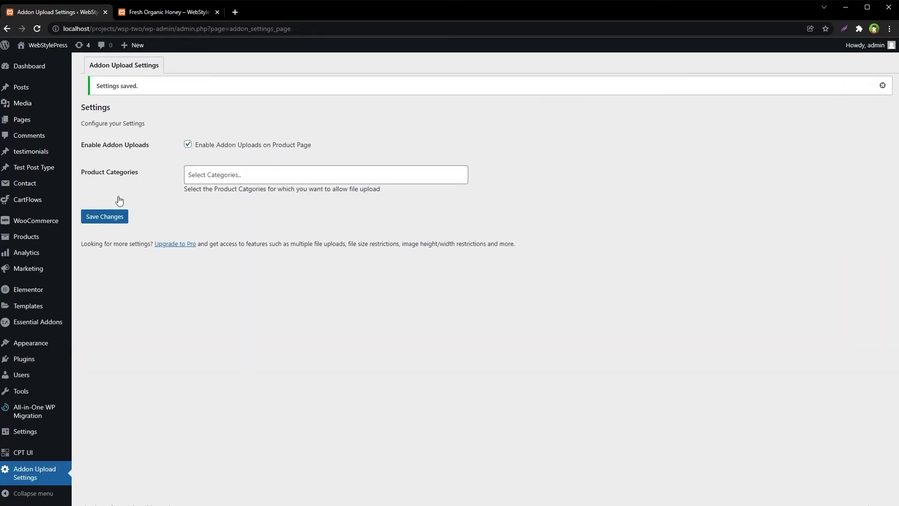
key("ctrl+Tab")
key("F5")
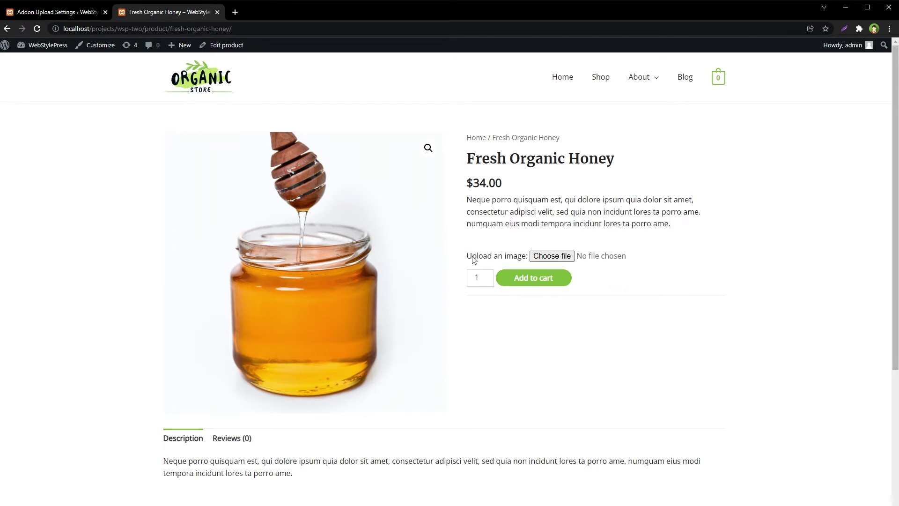
Step: Attach wsp.png to the honey, view the cart, and continue to checkout
left_click(539, 257)
left_click(109, 75)
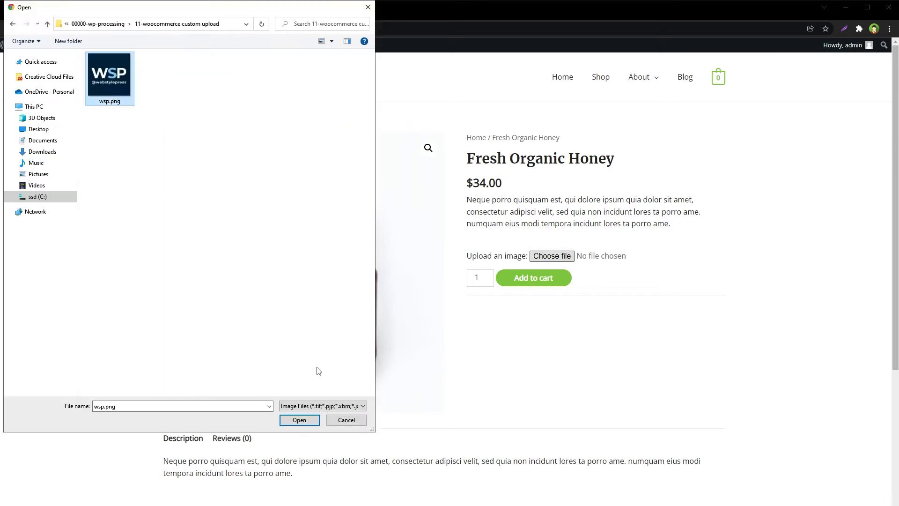
left_click(300, 420)
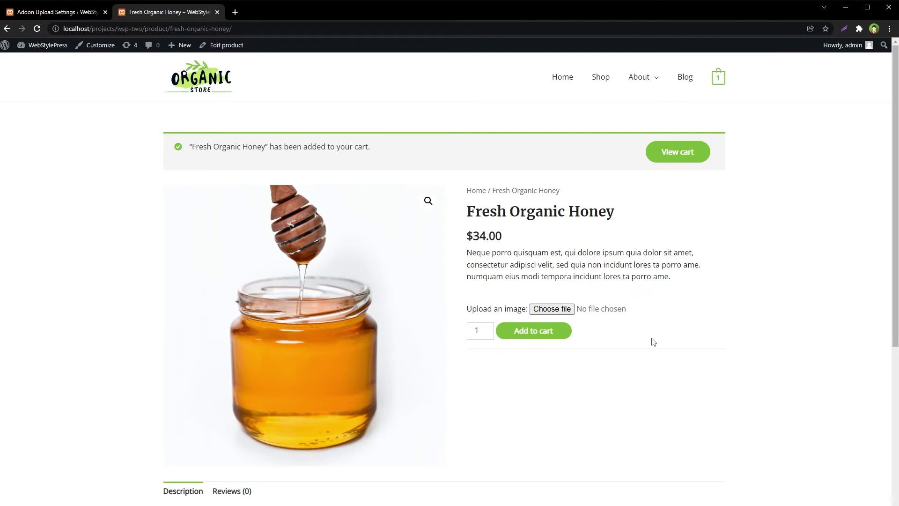
left_click(662, 157)
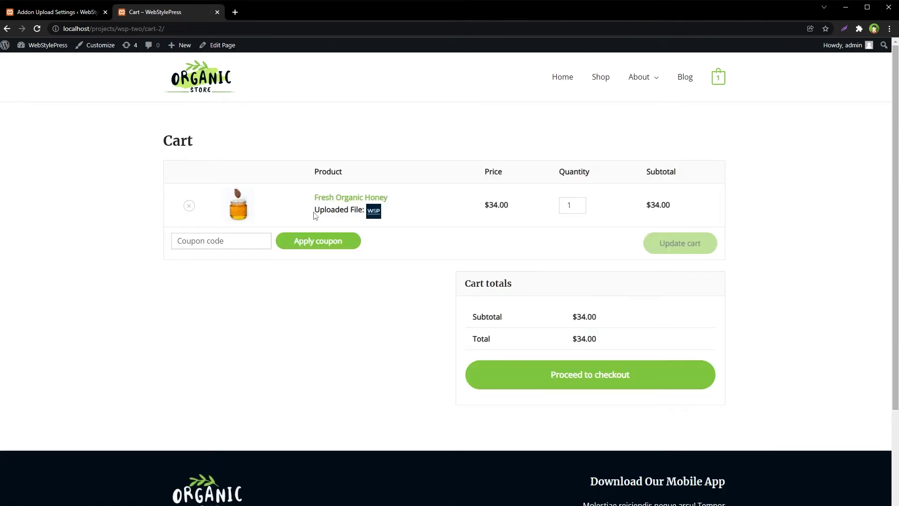
mouse_move(337, 212)
left_mouse_down()
mouse_move(365, 211)
mouse_move(337, 213)
left_mouse_up()
left_click(603, 374)
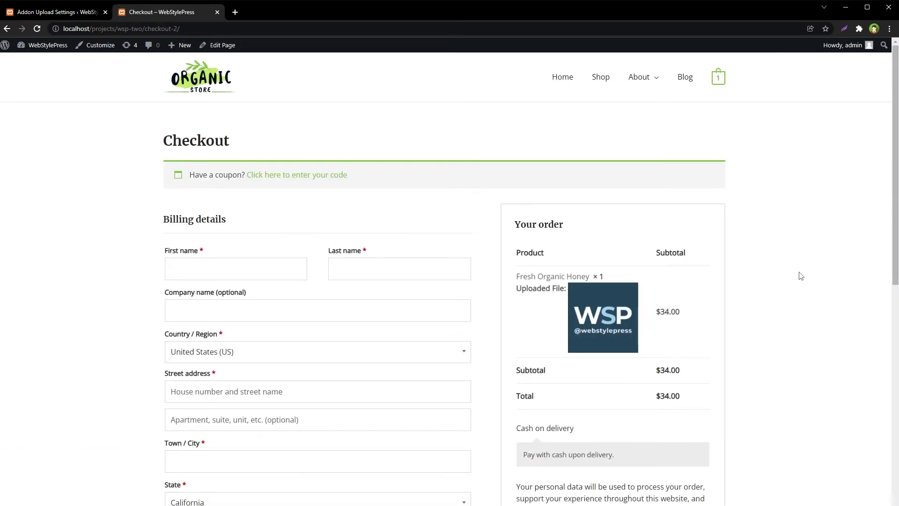
Step: Place the honey order and highlight the wsp.png Uploaded Media line in its confirmation
scroll(800, 276, "down", 3)
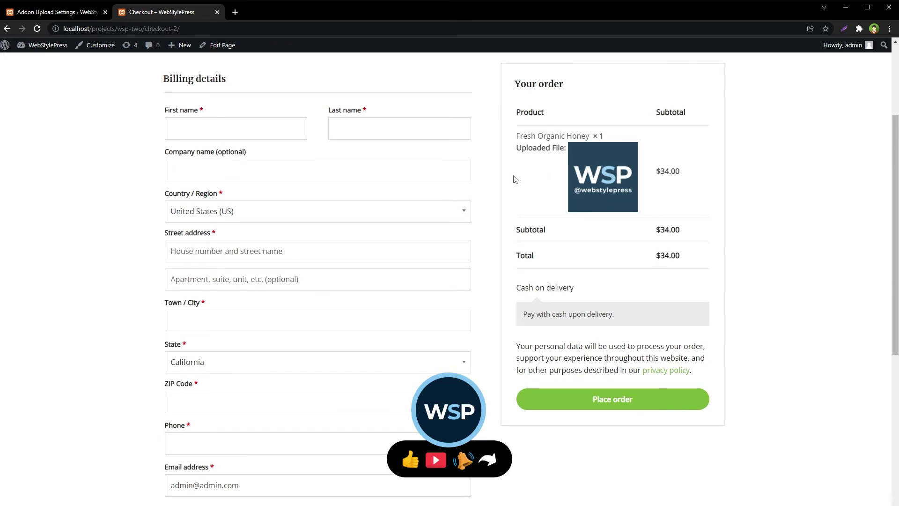
scroll(440, 241, "up", 3)
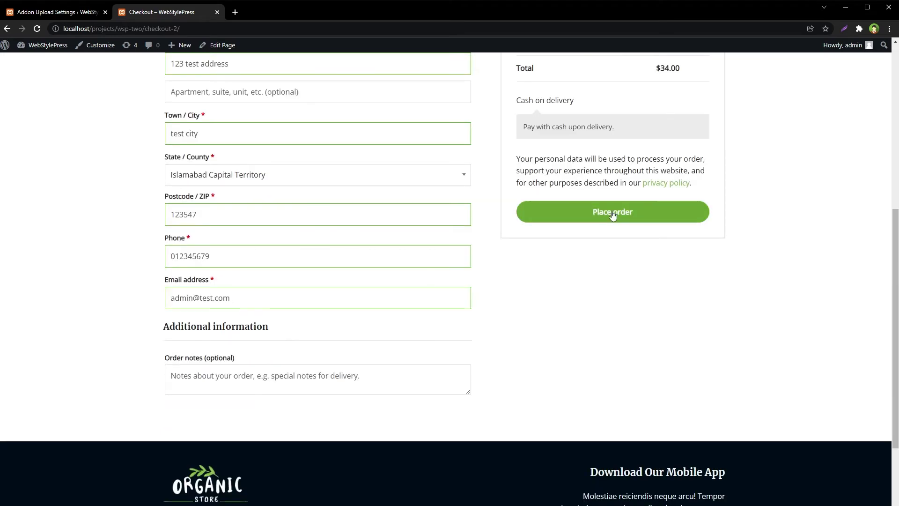
left_click(615, 214)
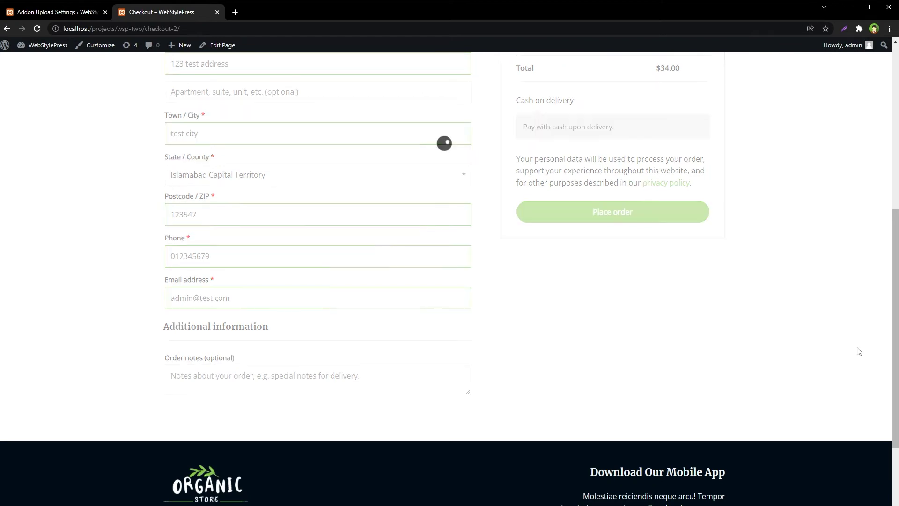
scroll(782, 294, "up", 6)
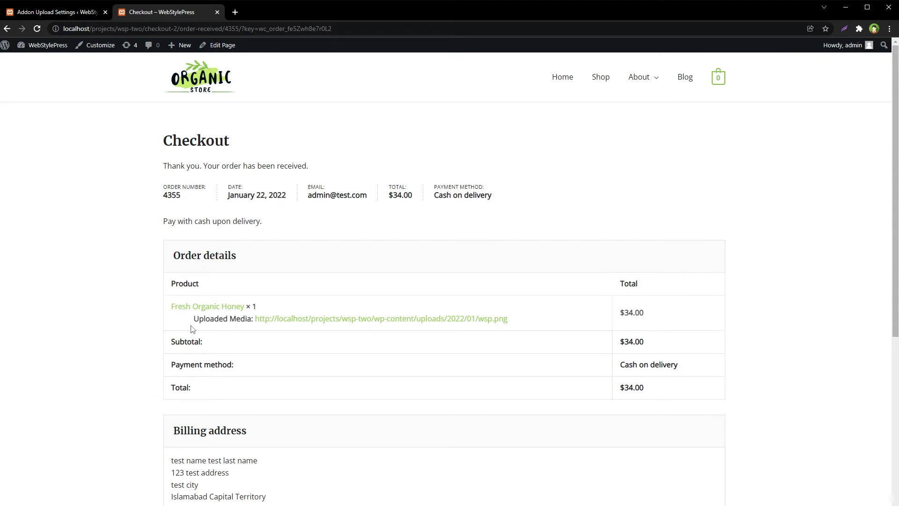
left_click_drag(254, 318, 195, 319)
key("ctrl+shift+Tab")
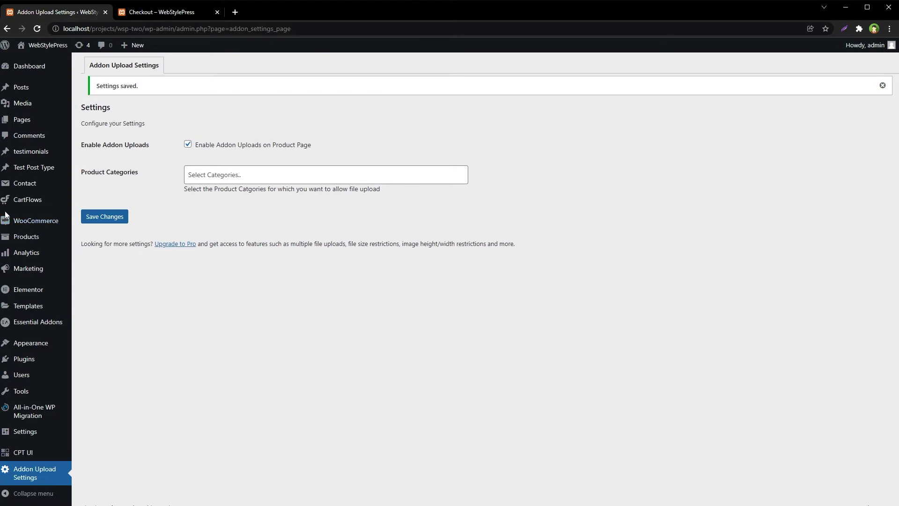
Step: Open order #4355 from WooCommerce > Orders and find its Uploaded Media entry
mouse_move(30, 227)
left_click(111, 236)
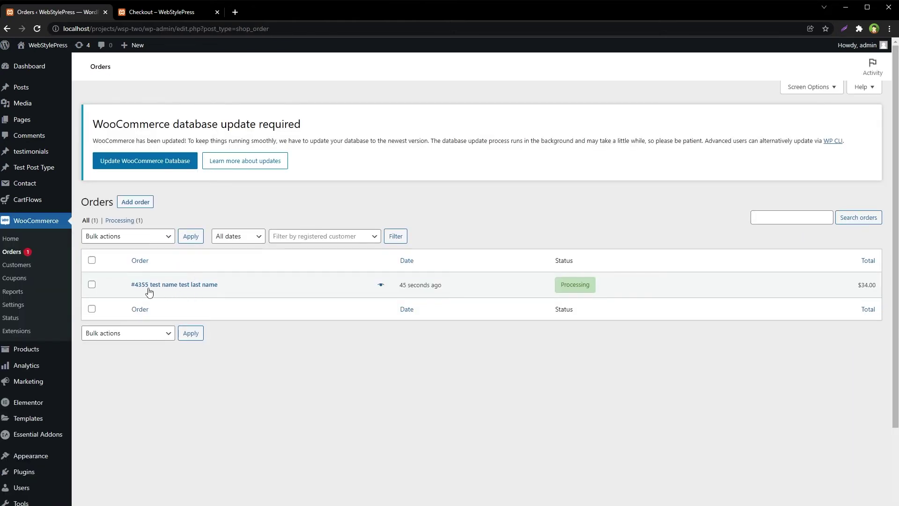
left_click(190, 291)
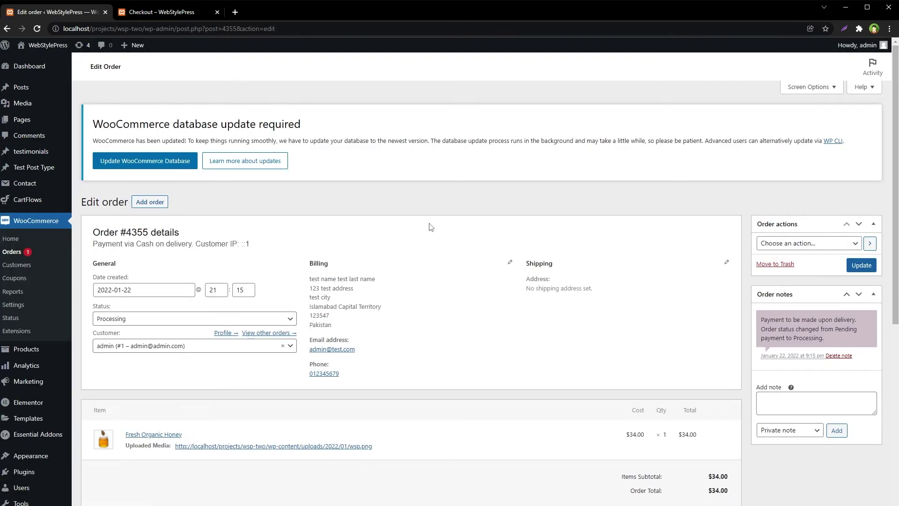
scroll(375, 297, "down", 5)
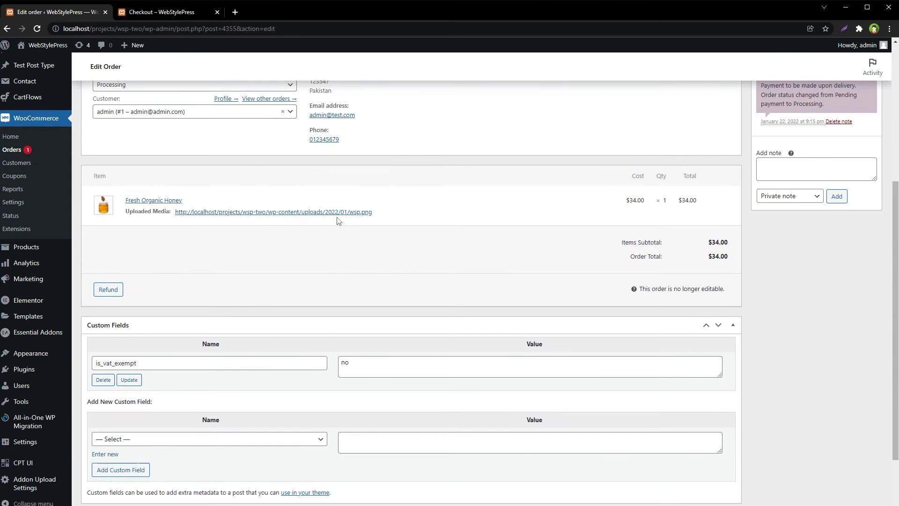
scroll(361, 229, "down", 2)
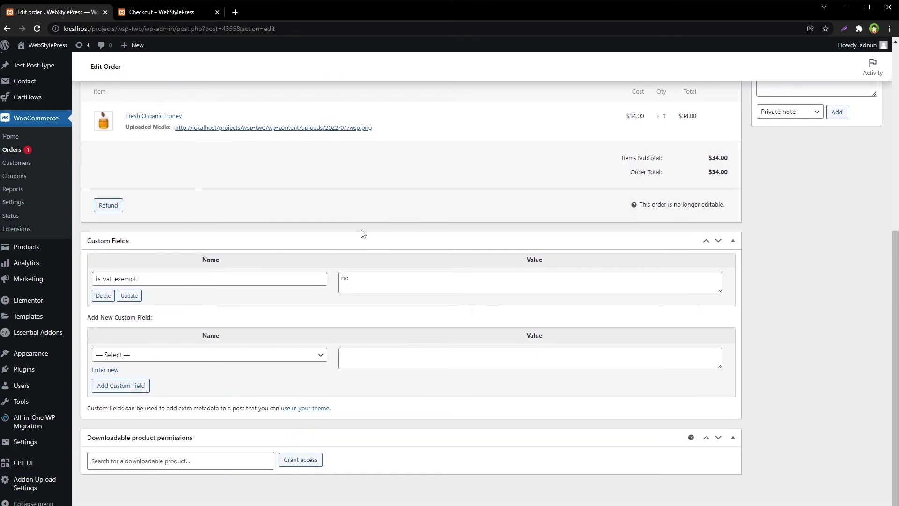
scroll(362, 233, "up", 6)
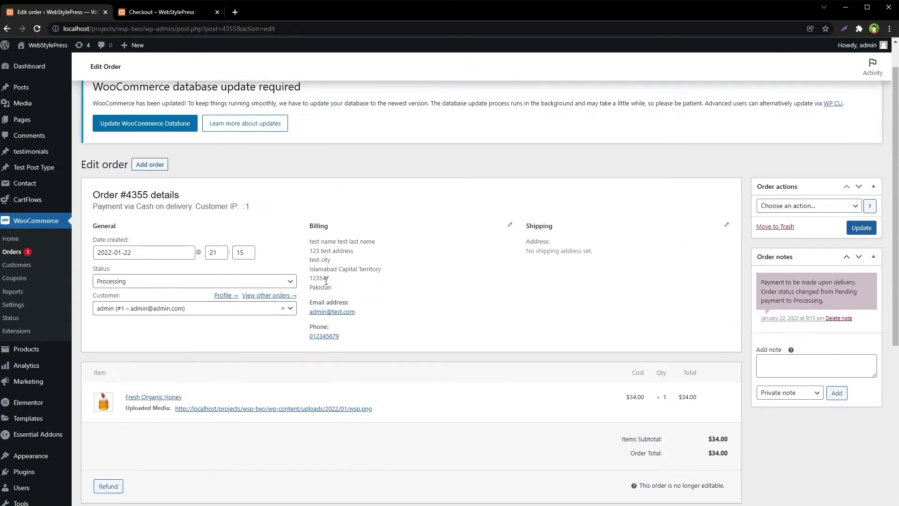
Step: Open the uploaded wsp.png in a new tab, view it, then close it
middle_click(327, 409)
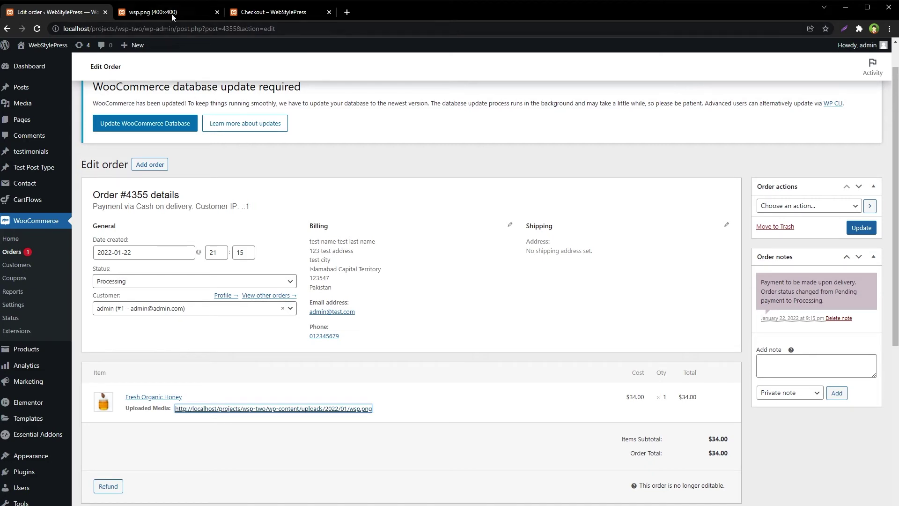
left_click(171, 13)
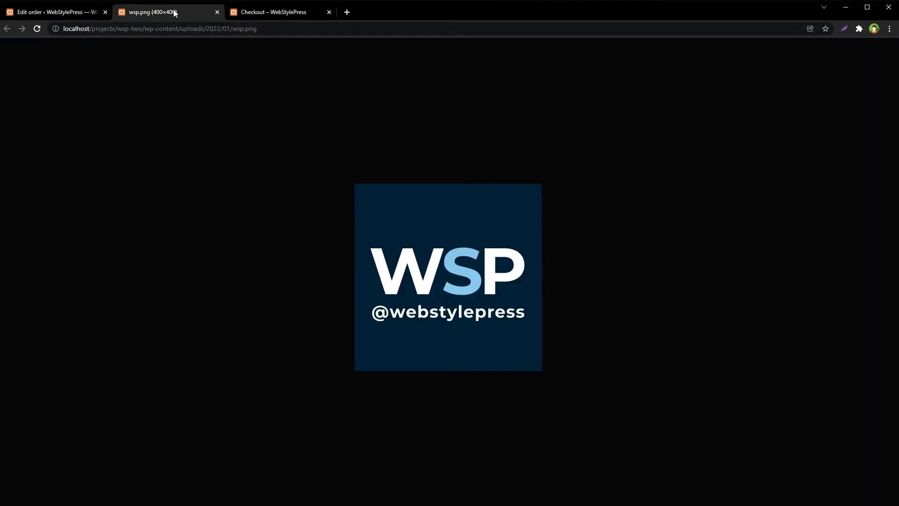
left_click(217, 12)
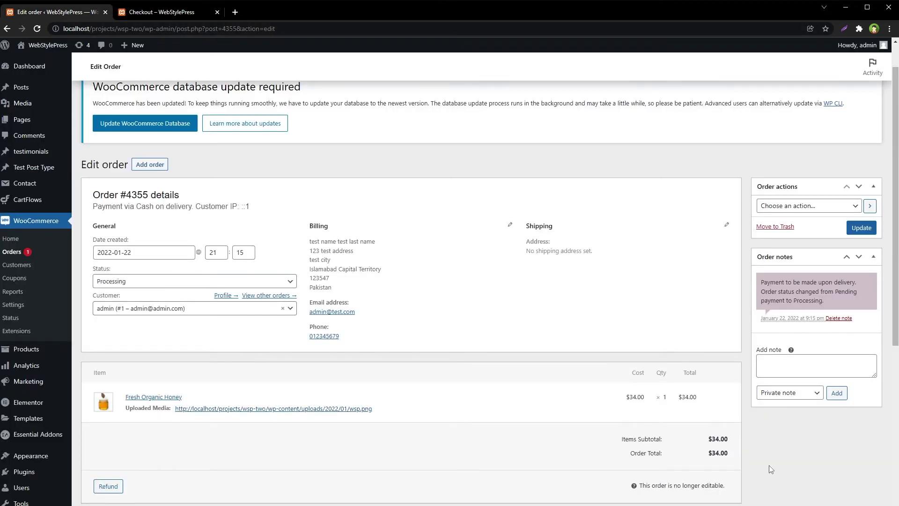